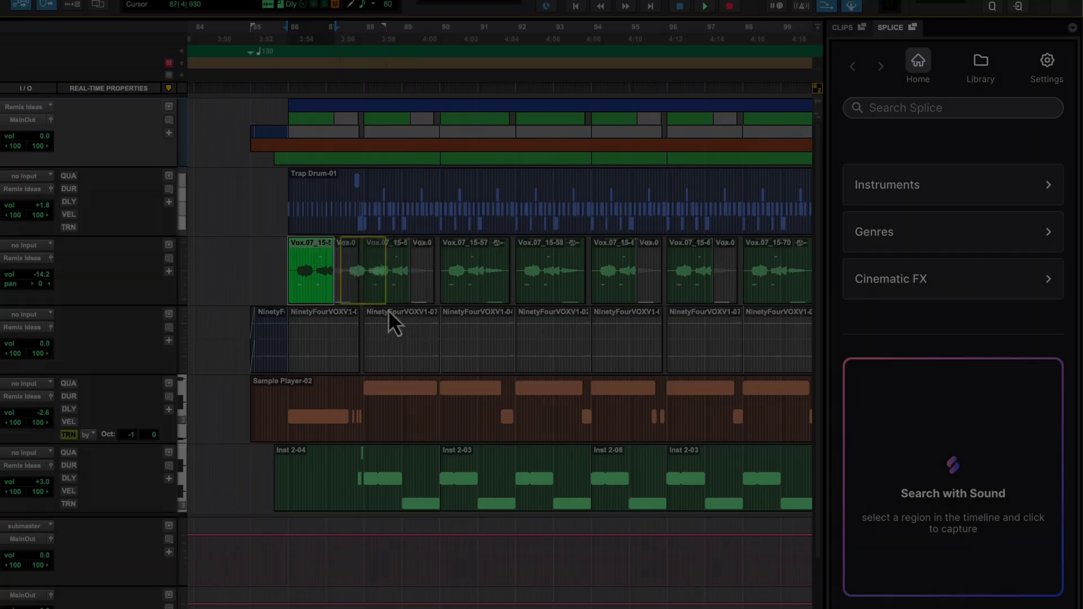
Drop a Vox clip onto Splice's Search with Sound to list matching samples.
left_click_drag(389, 310, 934, 492)
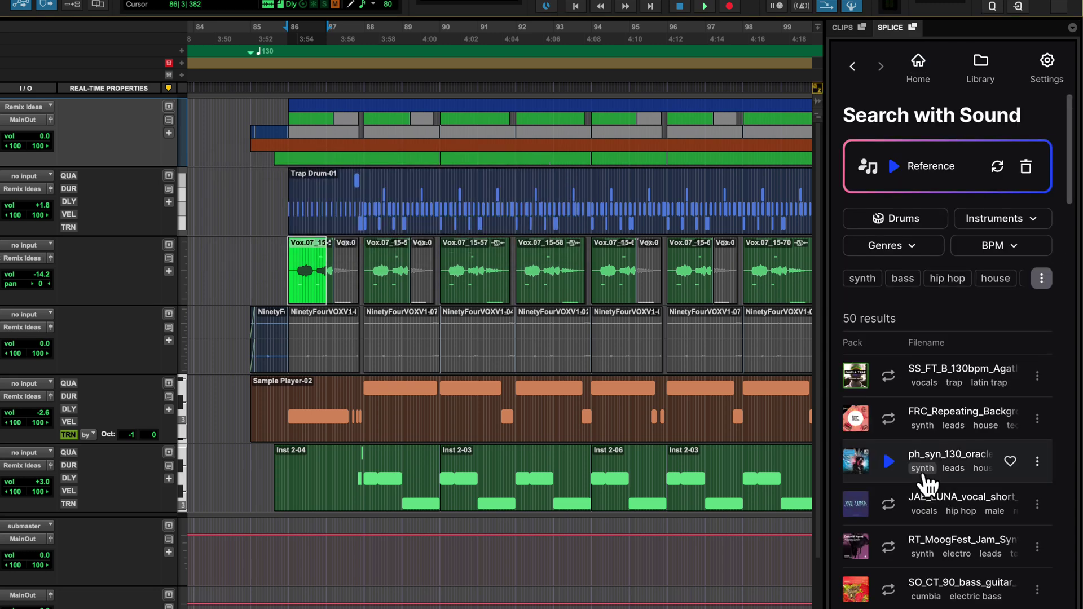
left_click_drag(1073, 187, 1079, 237)
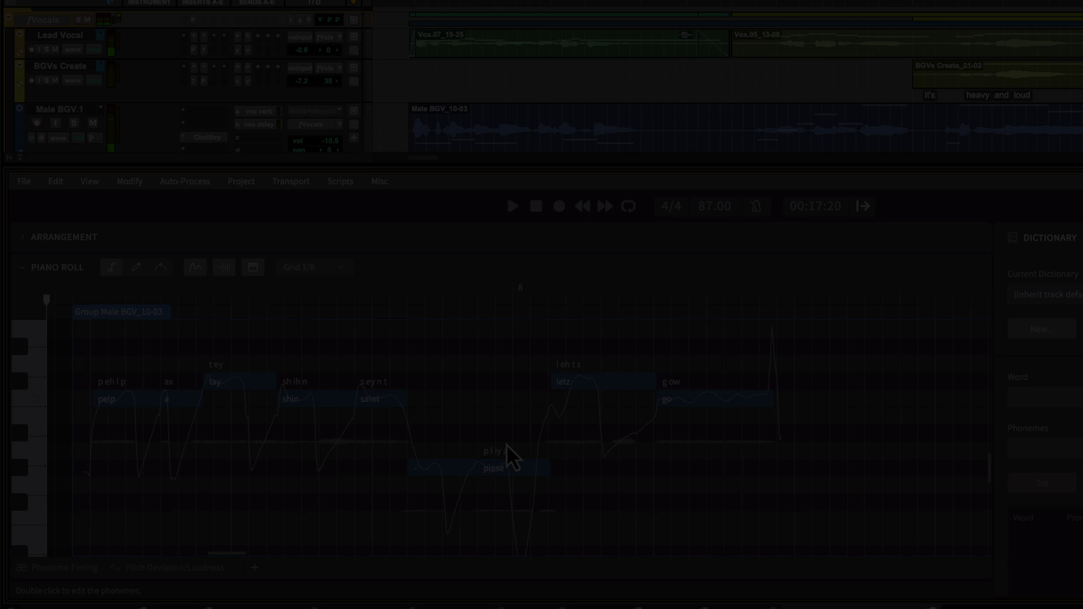
Start playback of the backing vocal in the speech-to-text phoneme editor.
key("space")
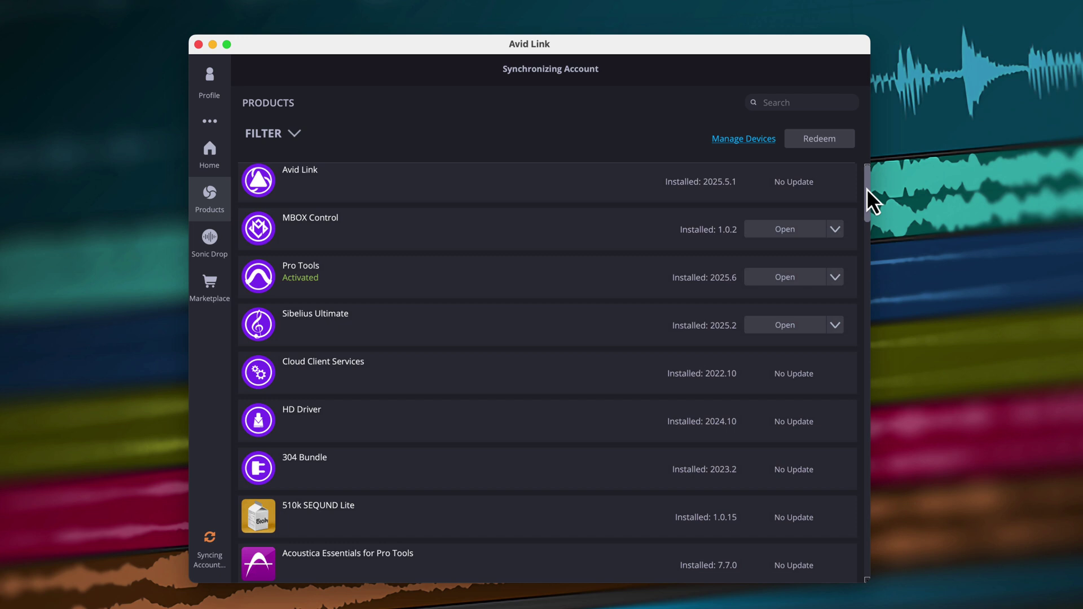
left_click_drag(867, 189, 869, 215)
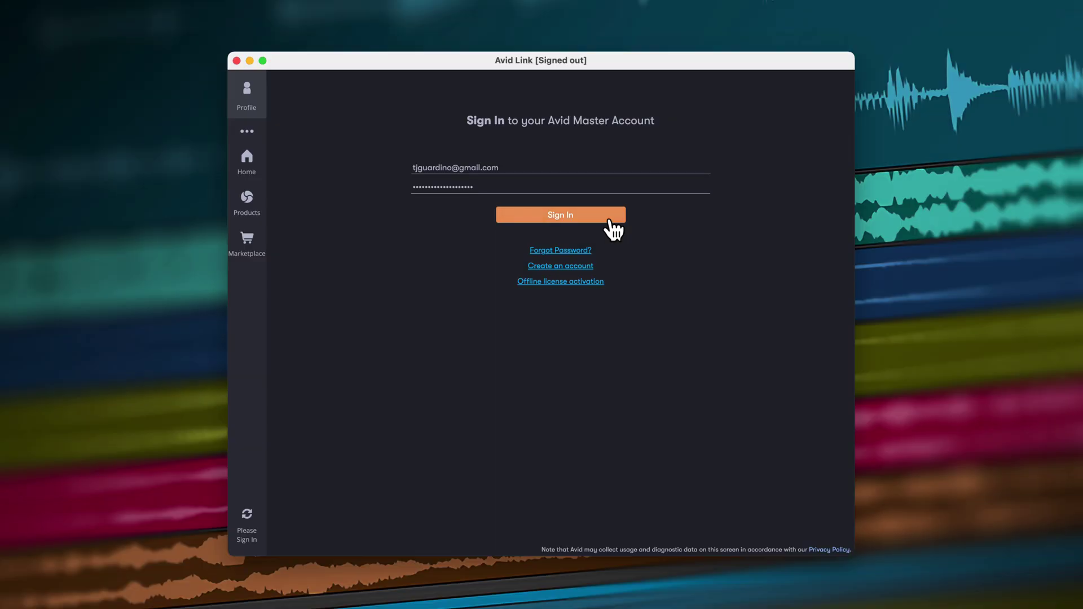
Sign in to the Avid Master Account with the entered email and password.
left_click(610, 220)
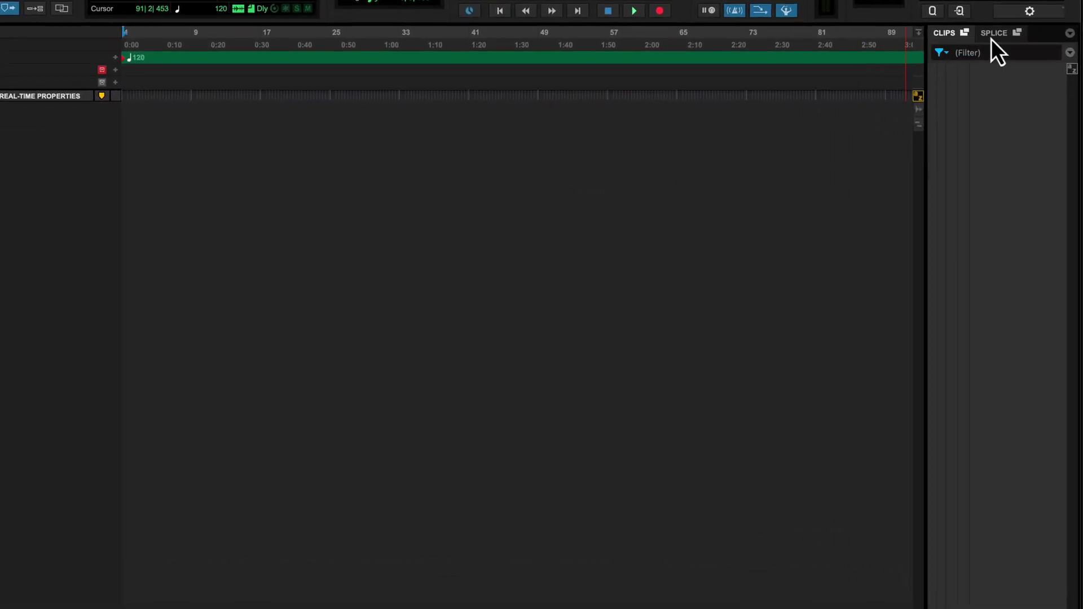
Show the Splice sample browser in the right-hand side panel.
left_click(992, 40)
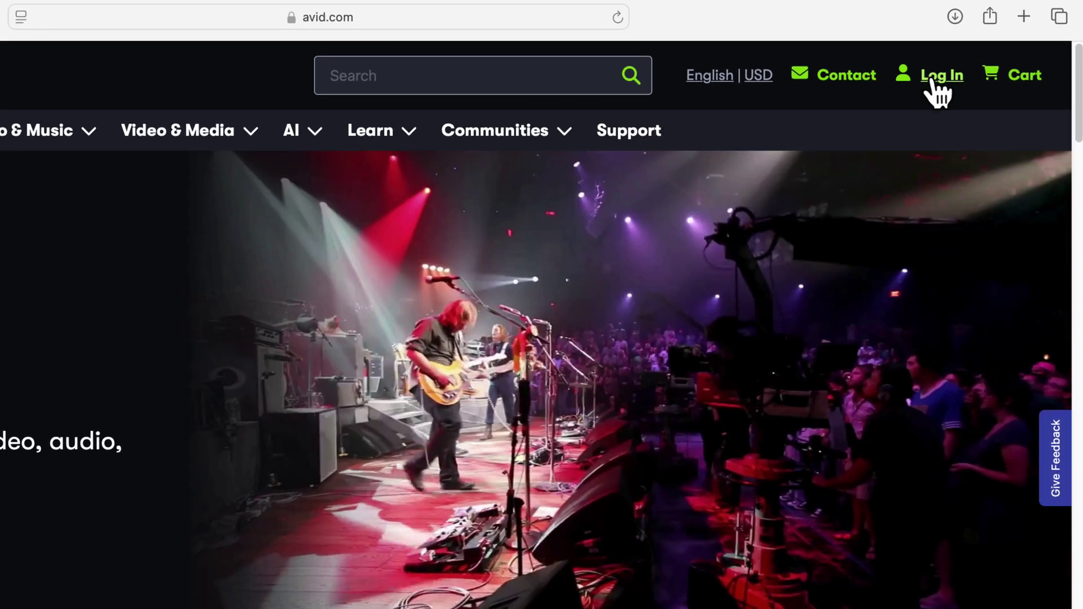
Log in to the Avid account and show the My Products list.
left_click(936, 74)
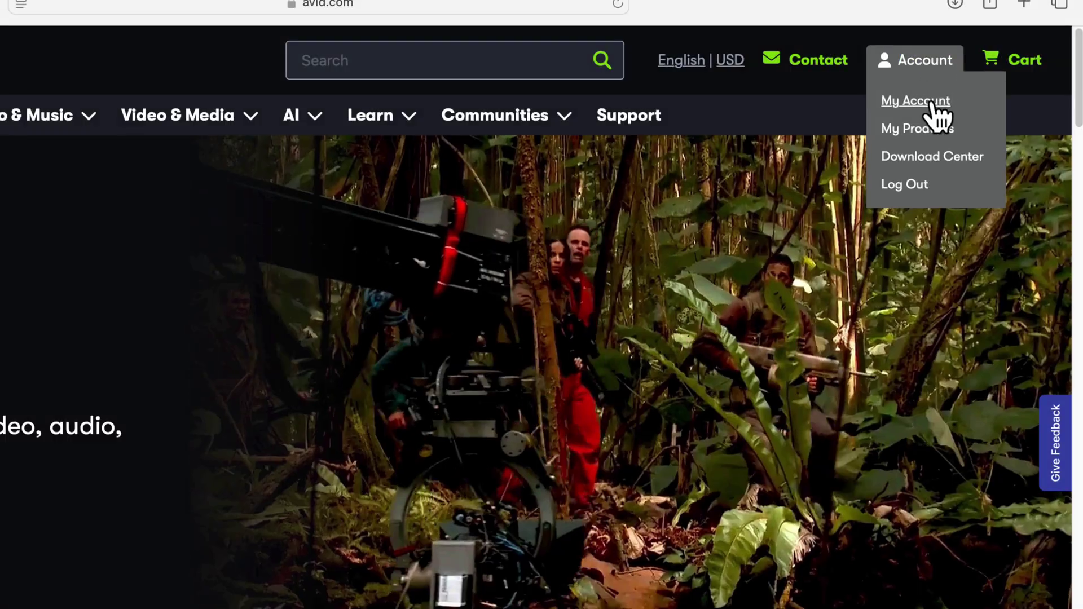
left_click(932, 104)
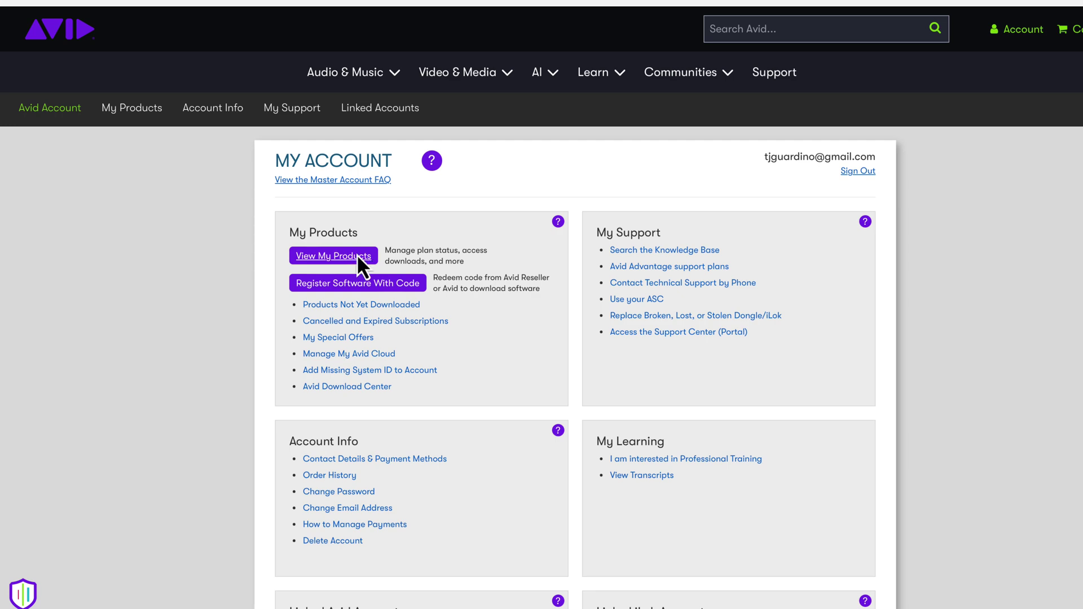
left_click(357, 254)
Expand Pro Tools Ultimate and reveal the perpetual product's software download links.
left_click(201, 410)
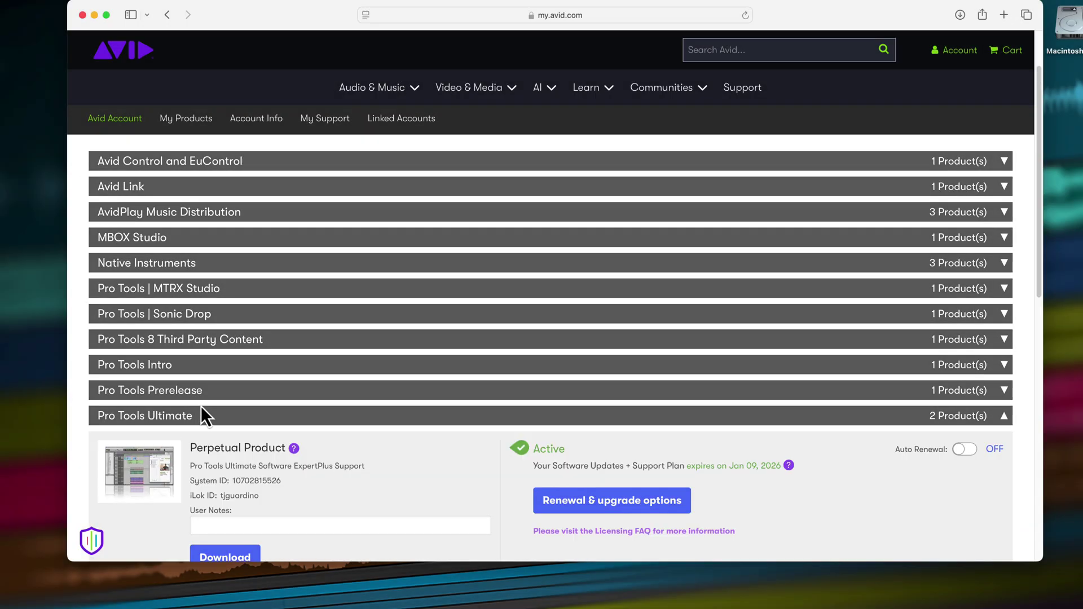
scroll(201, 406, "down", 4)
scroll(201, 405, "down", 1)
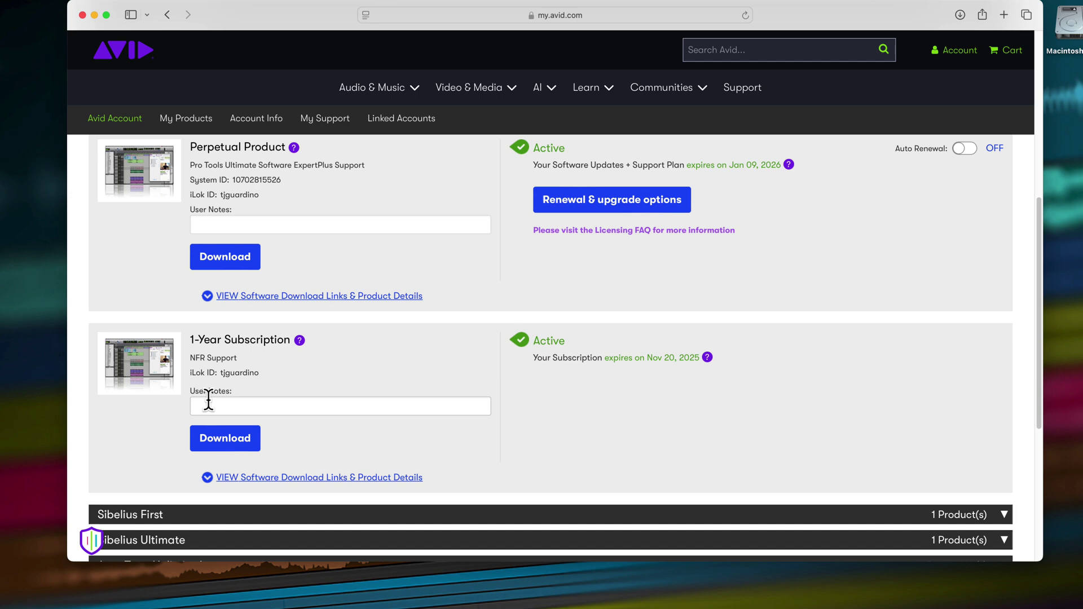
left_click(317, 297)
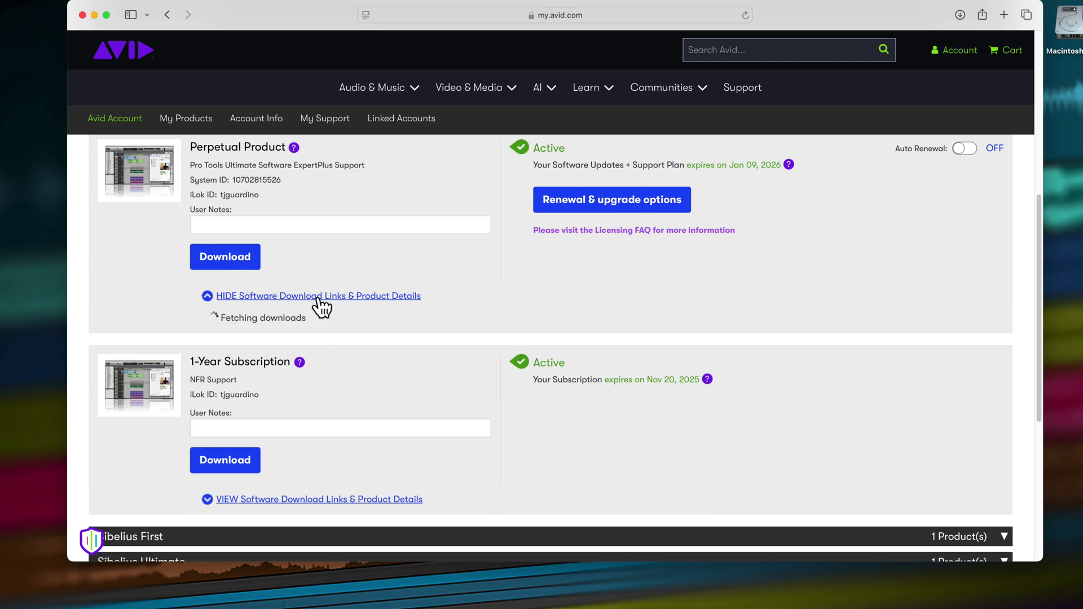